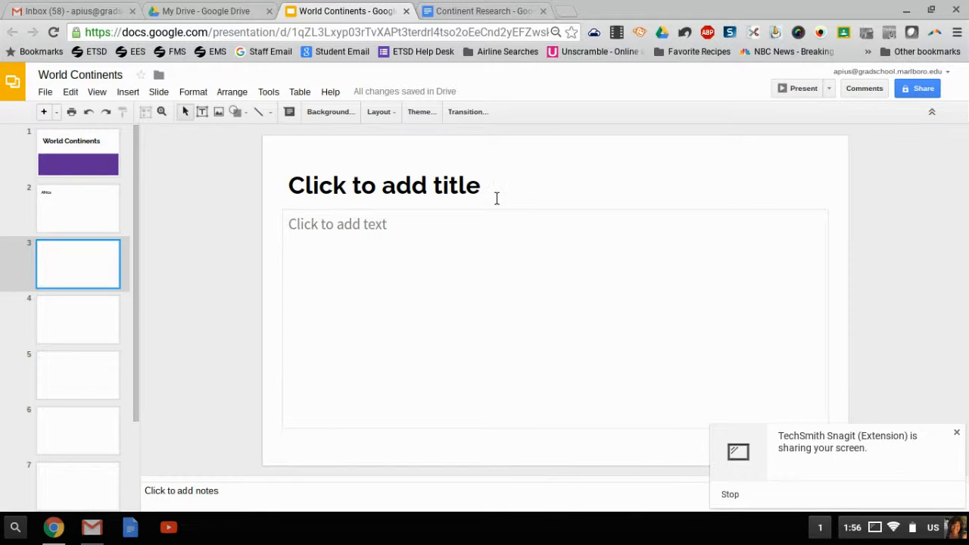
# Step: Title slide 3 Australia
pyautogui.write('Austr')
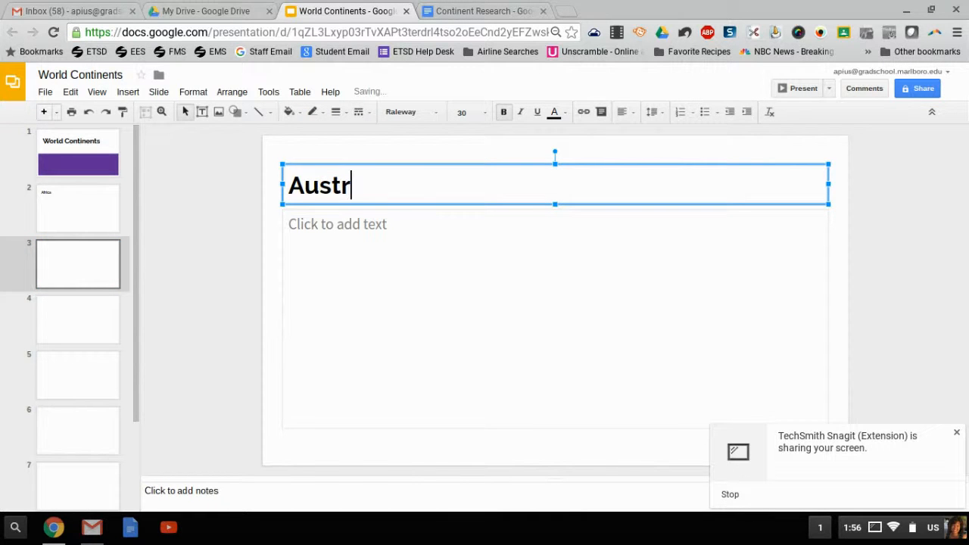
pyautogui.write('alia')
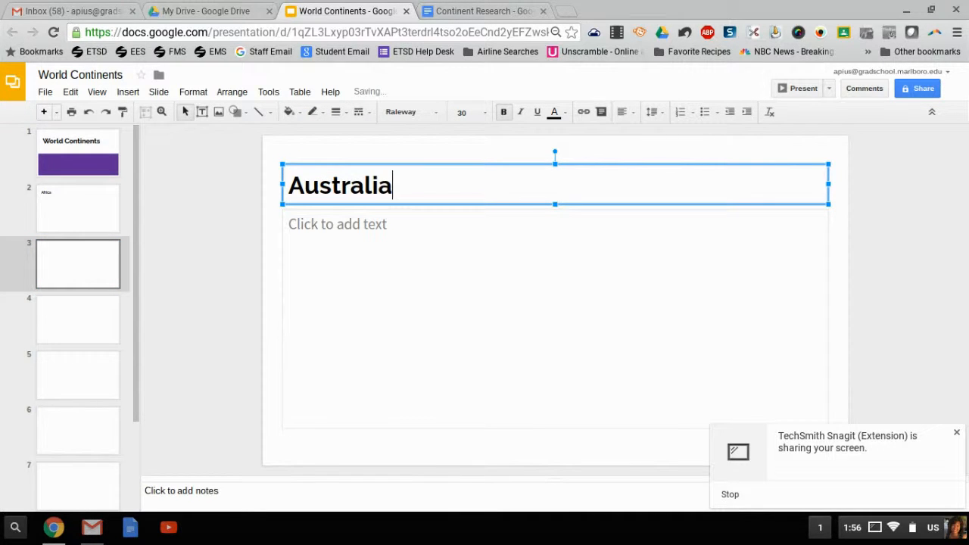
# Step: Select slide 4 and title it South America
pyautogui.click(79, 333)
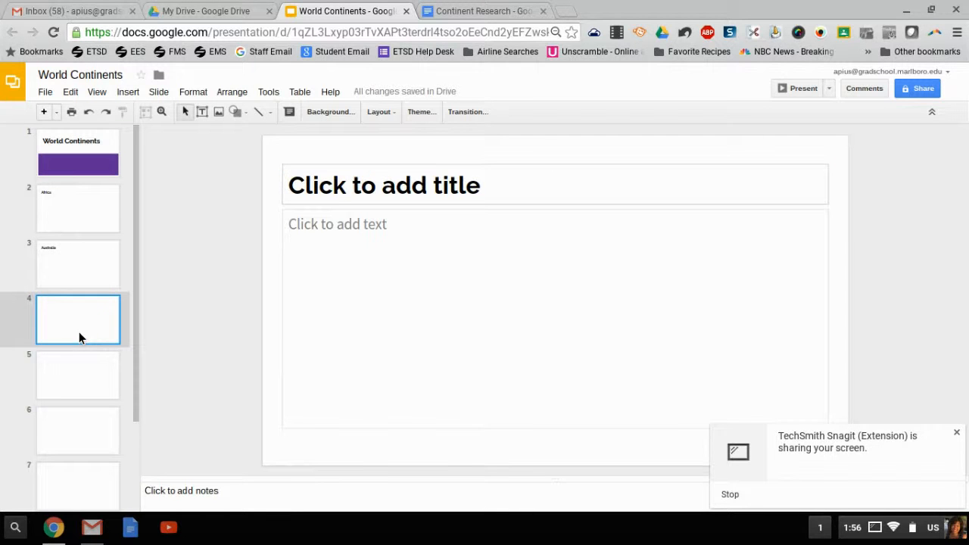
pyautogui.click(493, 192)
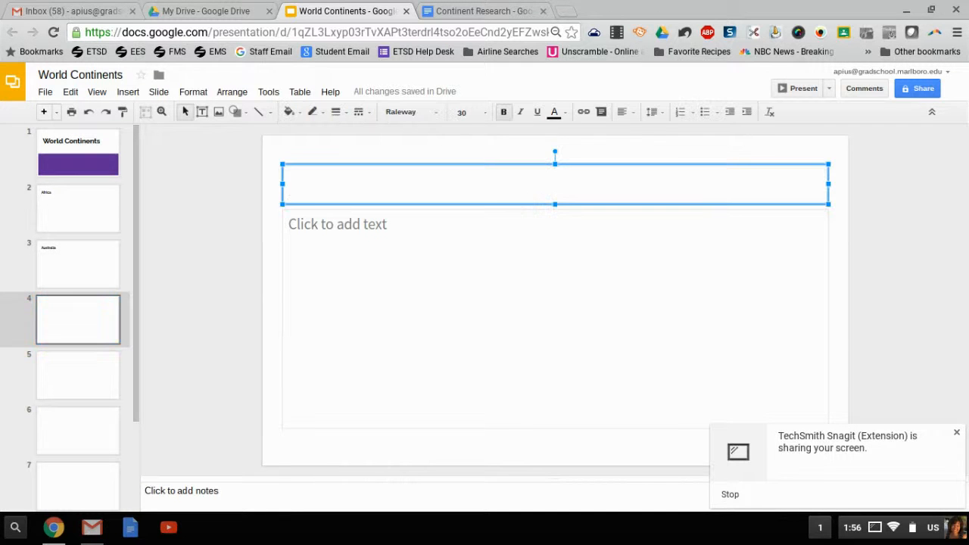
pyautogui.write('South')
pyautogui.write(' Amercia')
pyautogui.press('BackSpace')
pyautogui.press('BackSpace')
pyautogui.press('BackSpace')
pyautogui.write('ica')
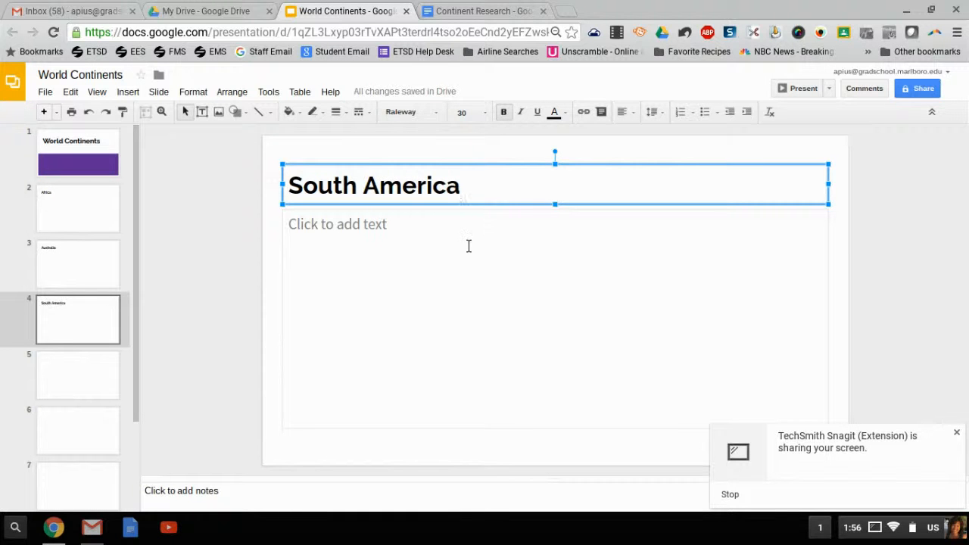
# Step: Scroll to the last slide, slide 9, and title it Attribution
pyautogui.click(469, 246)
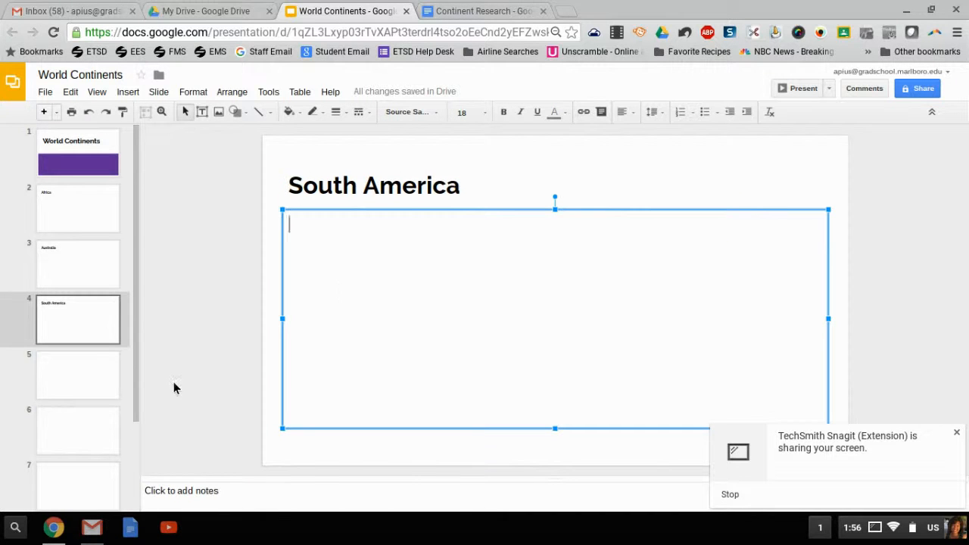
pyautogui.moveTo(140, 363); pyautogui.dragTo(136, 485)
pyautogui.click(87, 470)
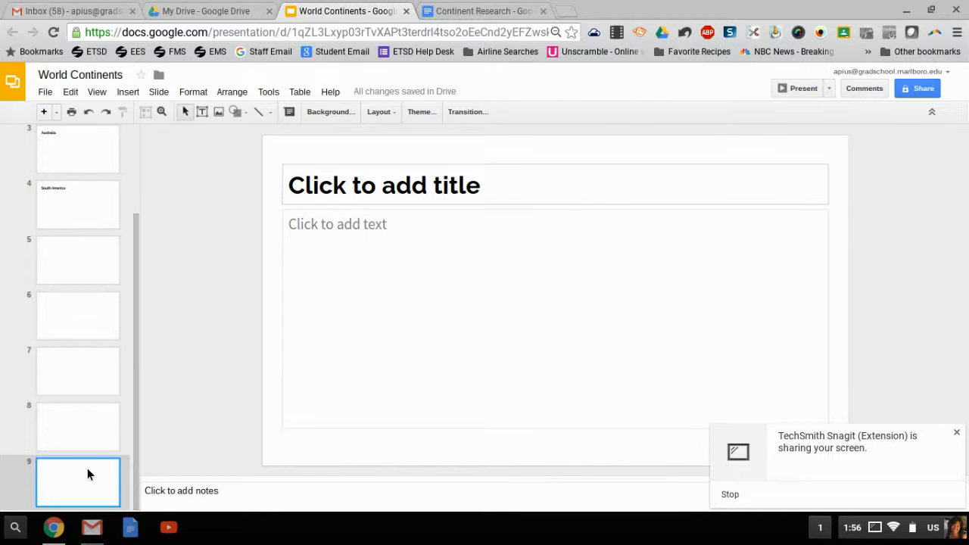
pyautogui.click(489, 198)
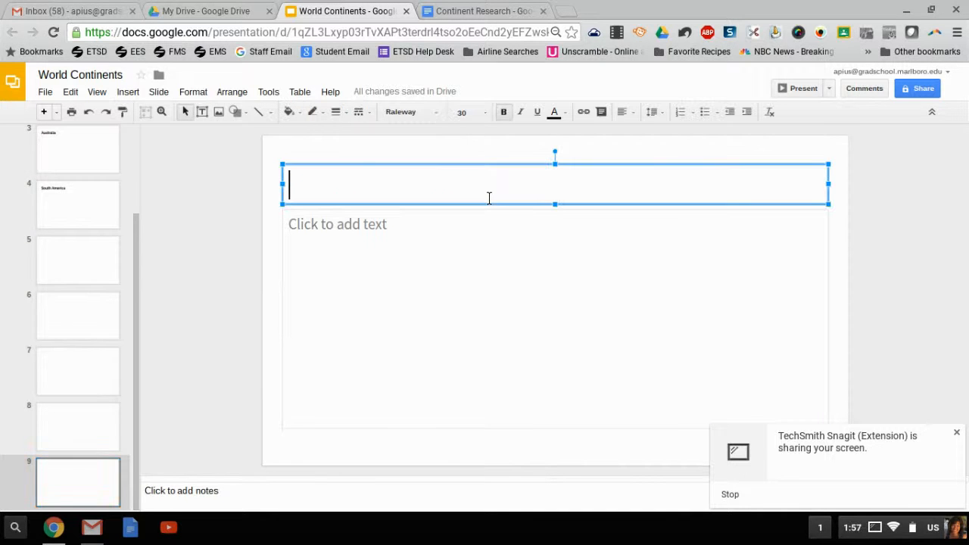
pyautogui.write('Attribution')
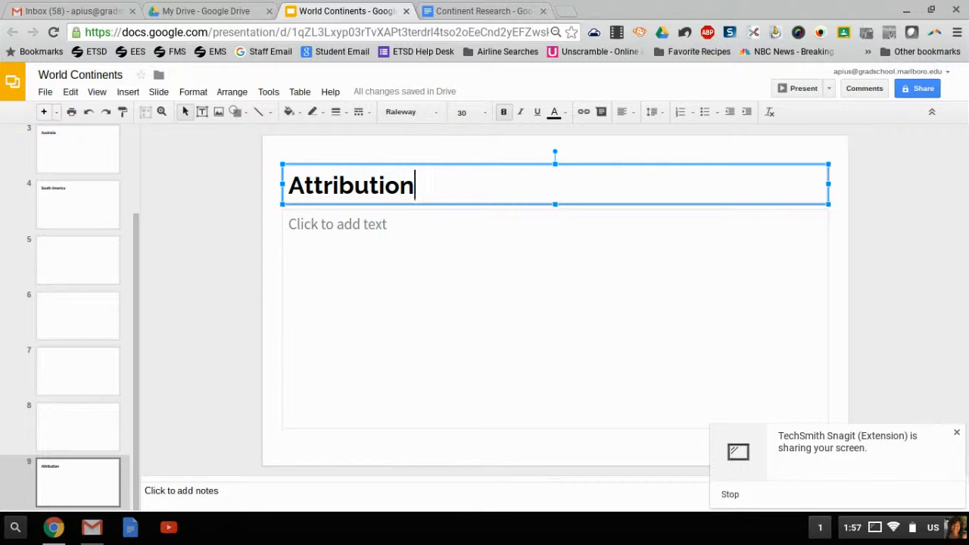
# Step: Return to the Africa slide, switch to the Continent Research document and select the three Africa fact lines
pyautogui.click(428, 230)
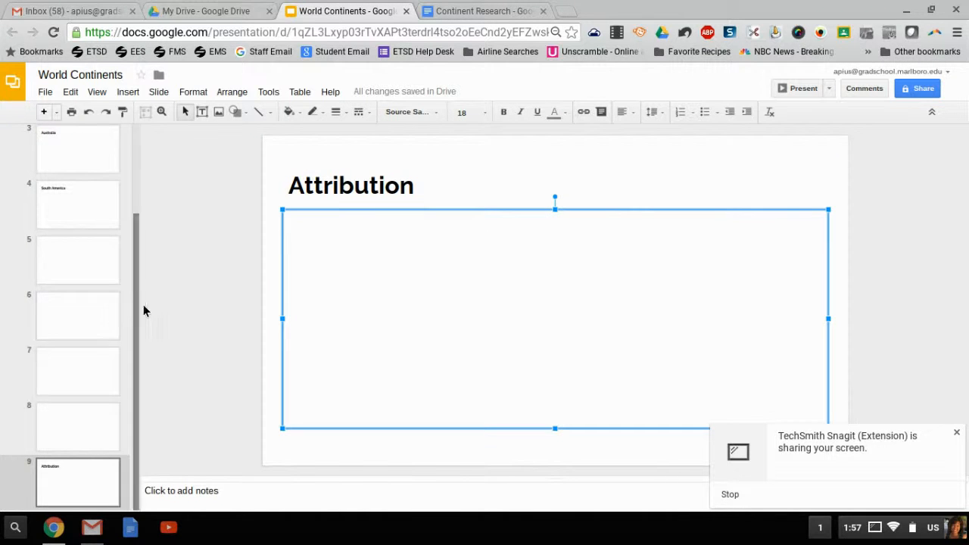
pyautogui.moveTo(137, 311); pyautogui.dragTo(126, 191)
pyautogui.click(85, 212)
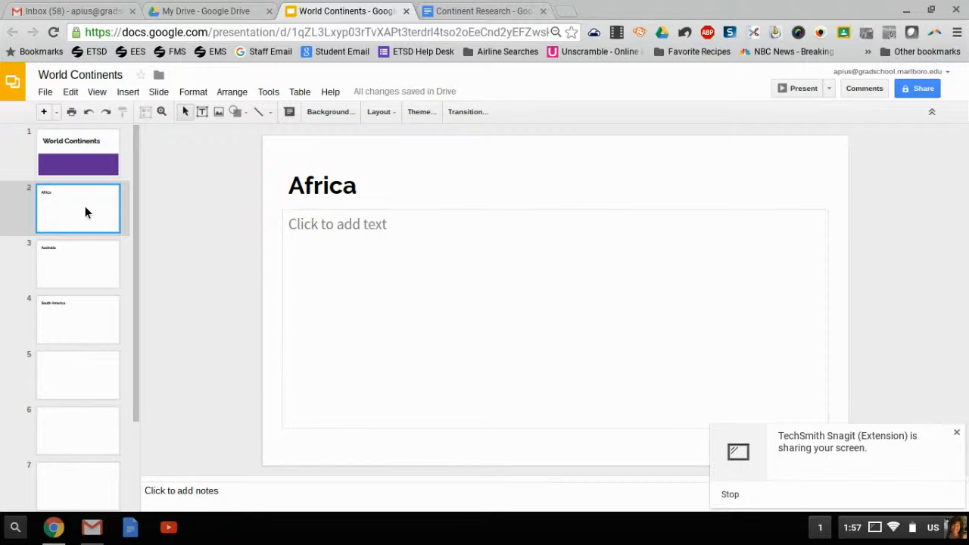
pyautogui.click(464, 12)
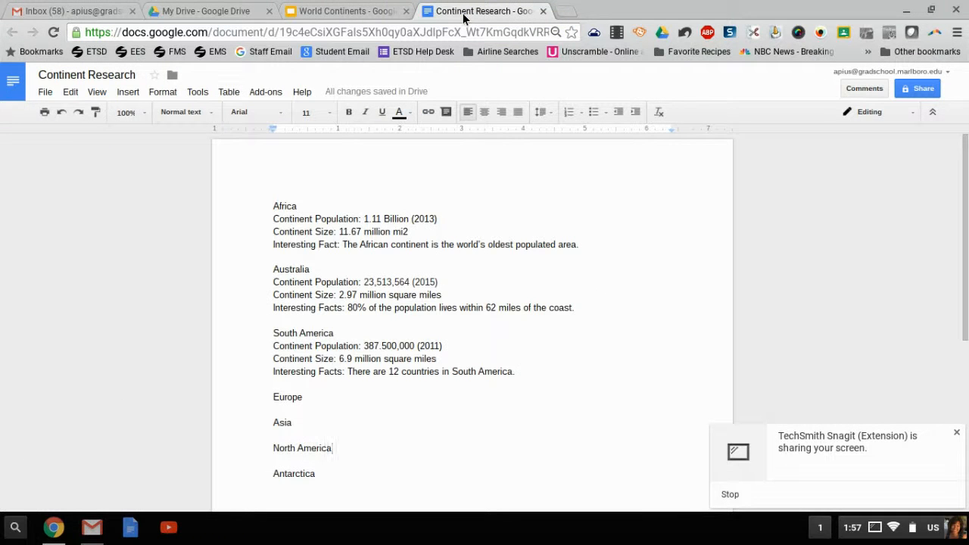
pyautogui.moveTo(587, 248); pyautogui.dragTo(270, 229)
pyautogui.hotkey('ctrl', 'c')
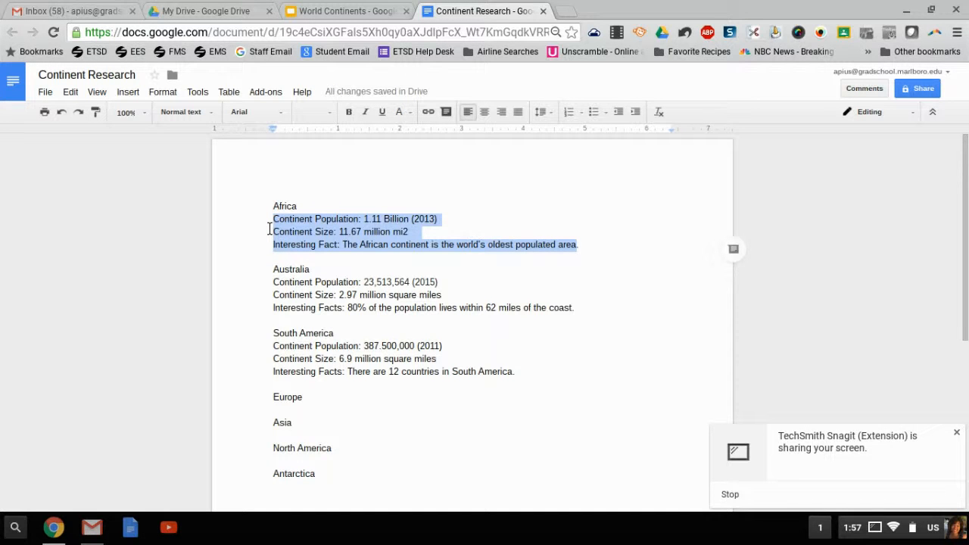
# Step: Paste the Africa facts into the body text box of the Africa slide
pyautogui.click(340, 12)
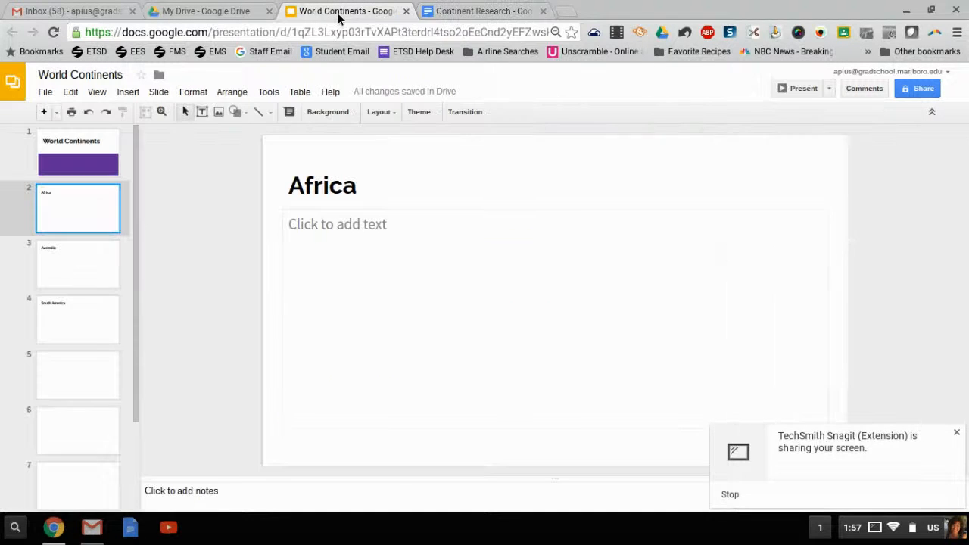
pyautogui.click(384, 228)
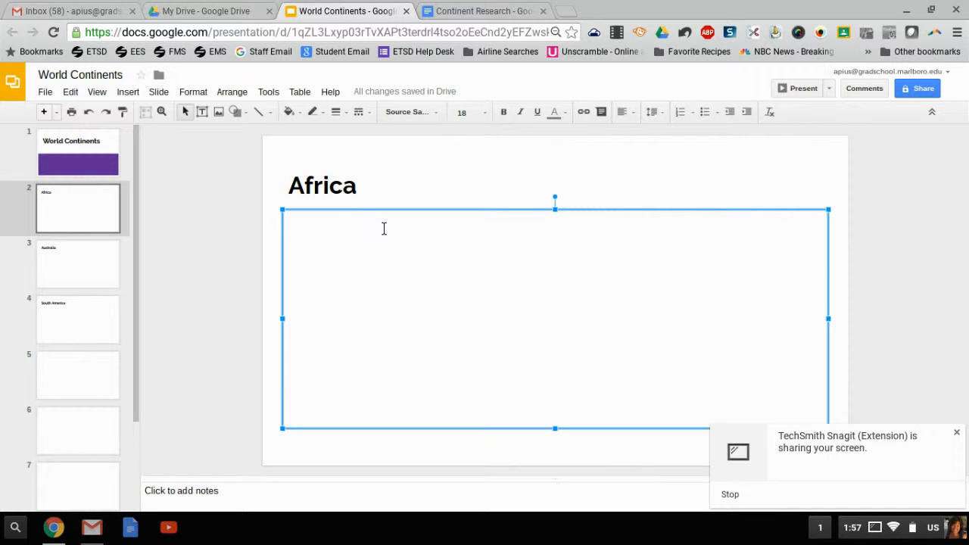
pyautogui.hotkey('ctrl', 'v')
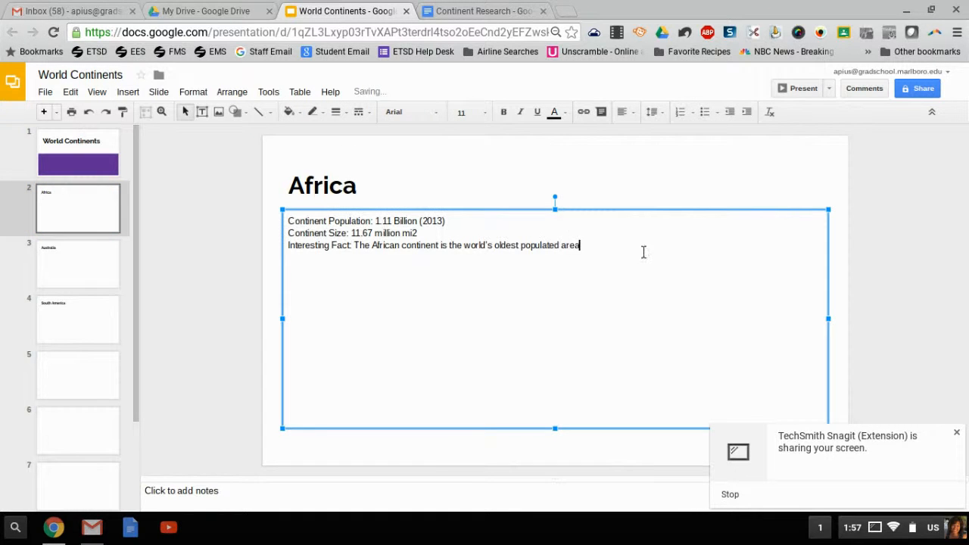
# Step: Set the pasted Africa text to 18 pt Raleway
pyautogui.moveTo(592, 253); pyautogui.dragTo(192, 219)
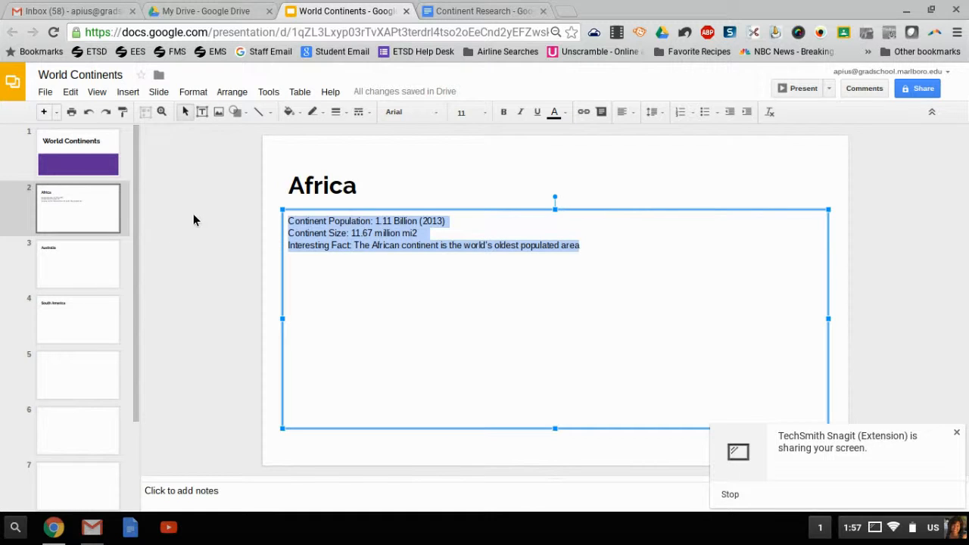
pyautogui.click(487, 115)
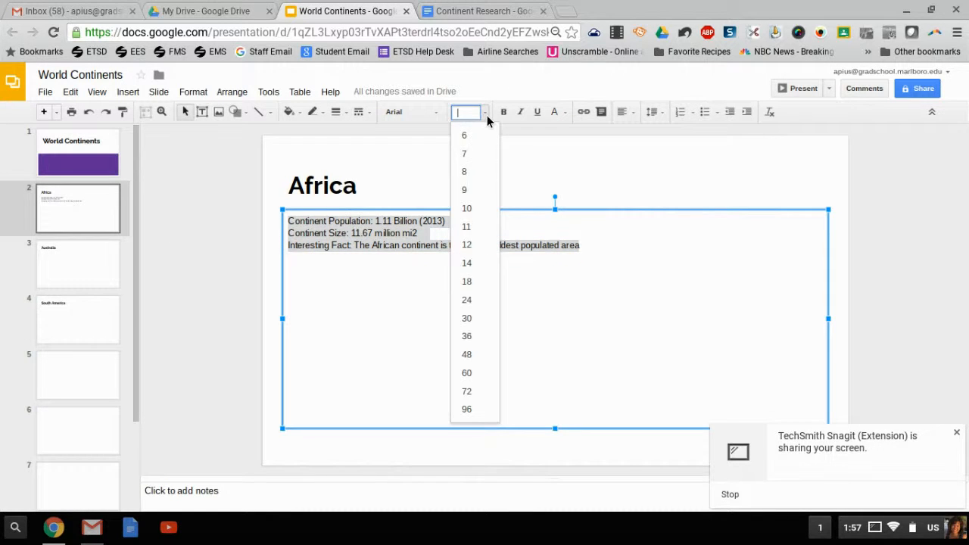
pyautogui.click(479, 286)
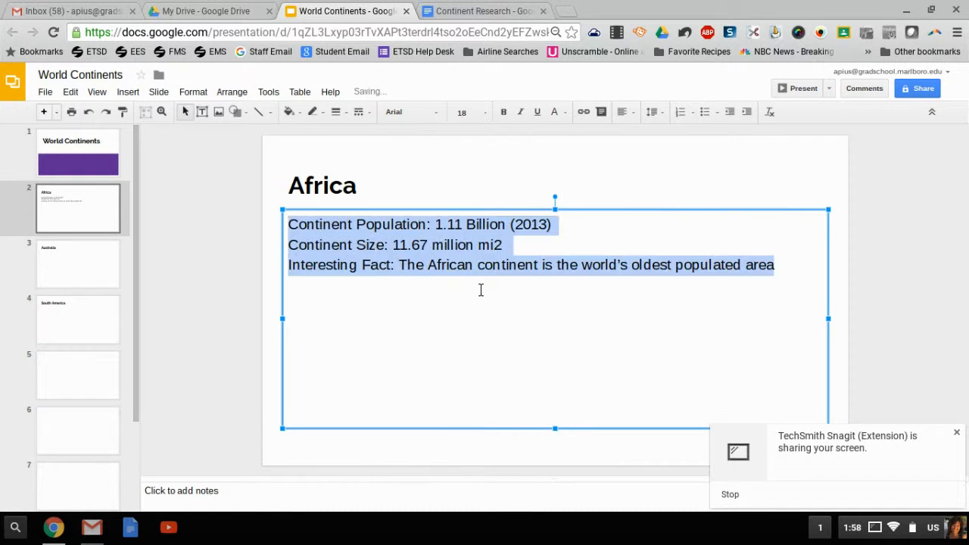
pyautogui.click(437, 115)
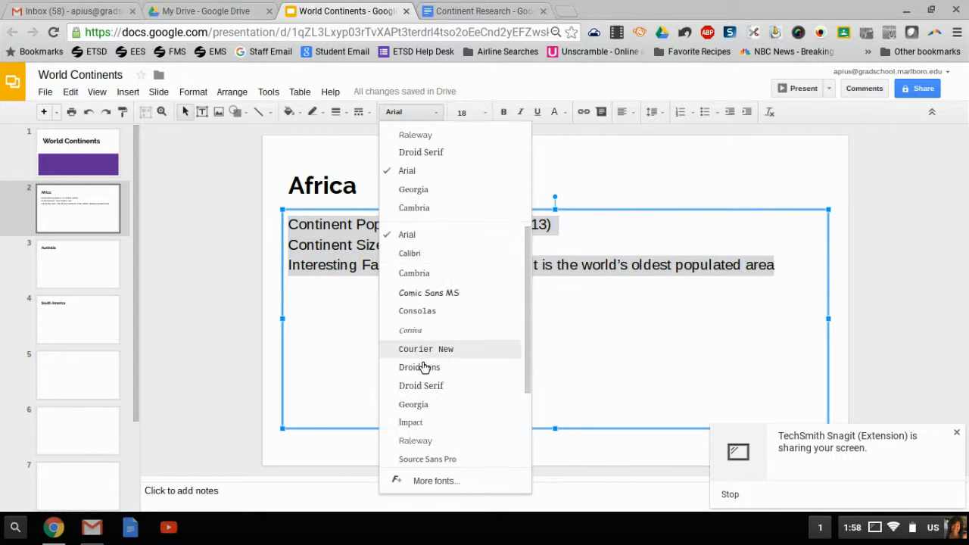
pyautogui.click(429, 443)
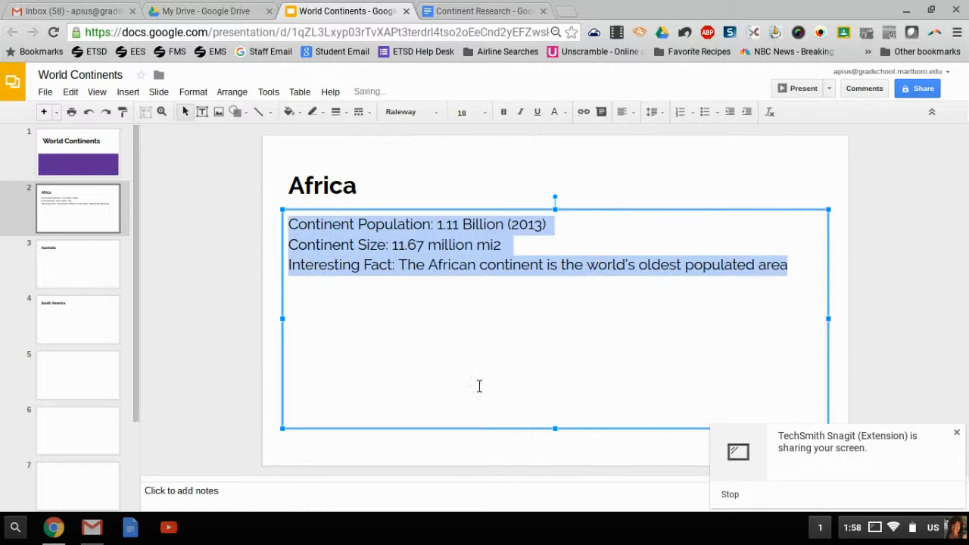
# Step: Narrow the Africa text box to about half the slide width
pyautogui.click(518, 360)
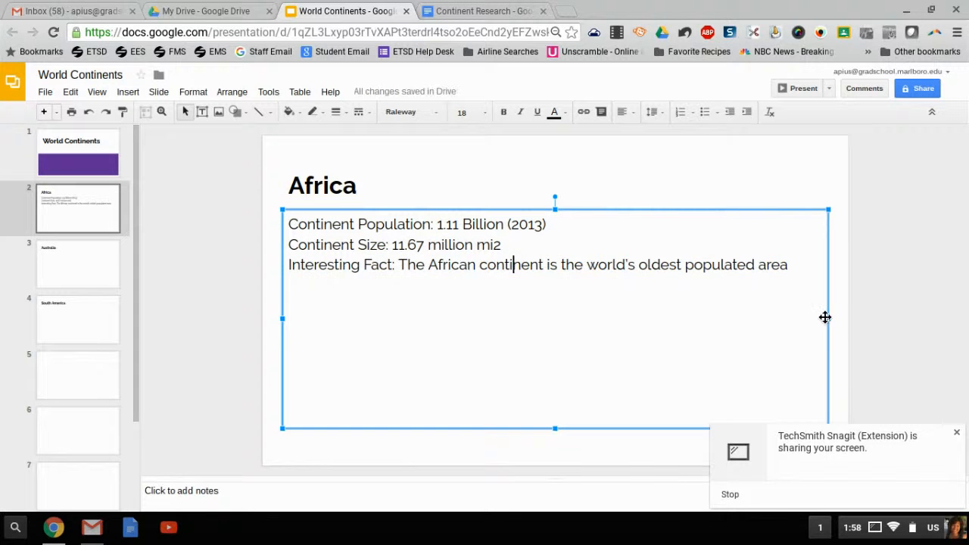
pyautogui.moveTo(838, 325); pyautogui.dragTo(557, 328)
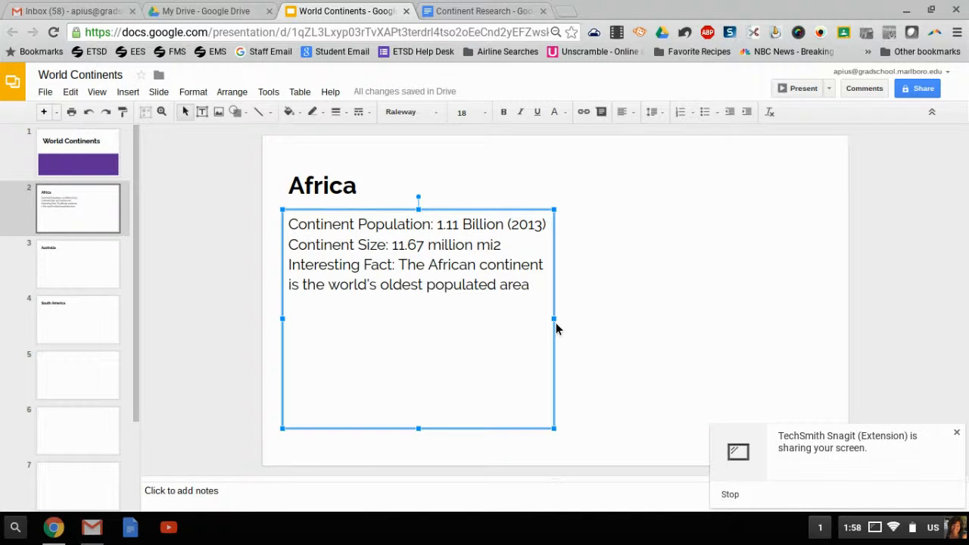
pyautogui.click(580, 324)
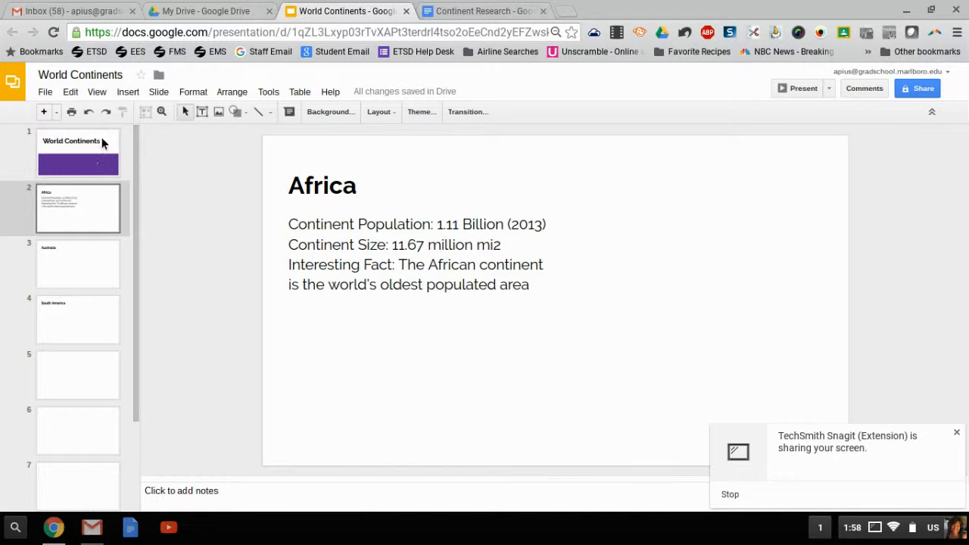
# Step: Insert the Seven Continents.png image from Downloads onto the title slide
pyautogui.click(88, 160)
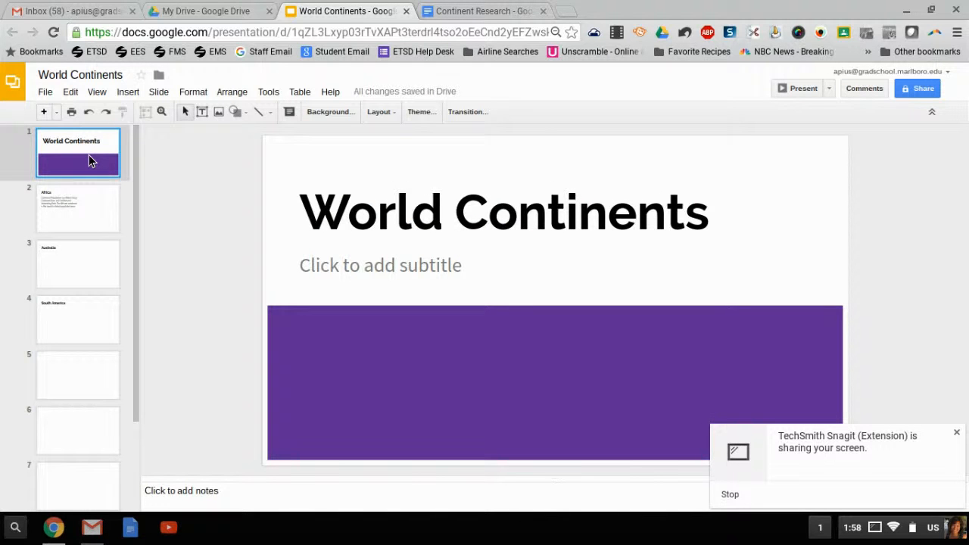
pyautogui.click(128, 91)
pyautogui.click(244, 158)
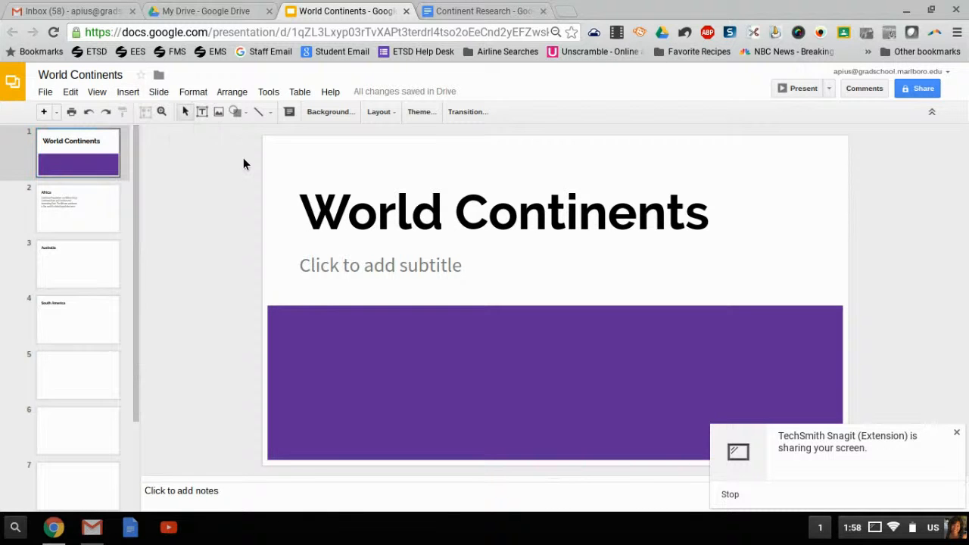
pyautogui.click(219, 113)
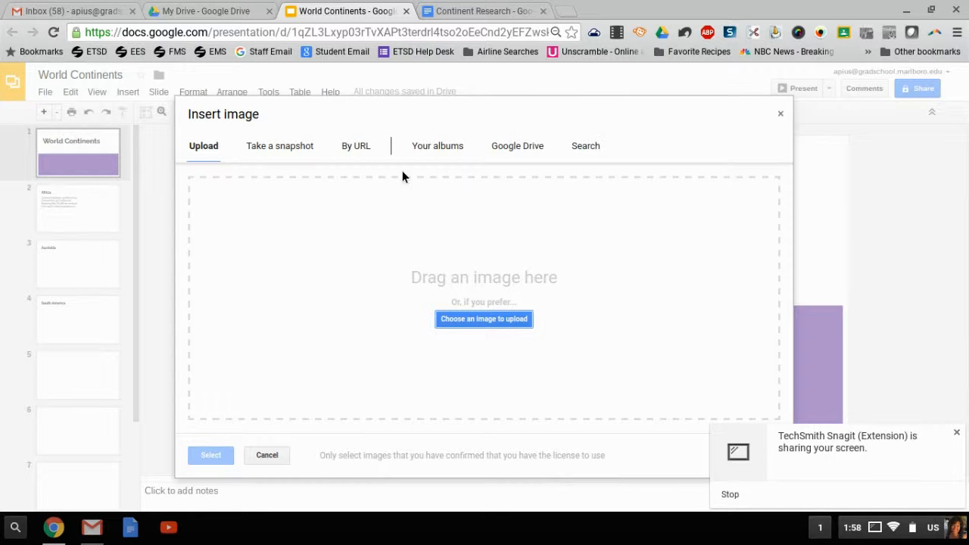
pyautogui.click(469, 320)
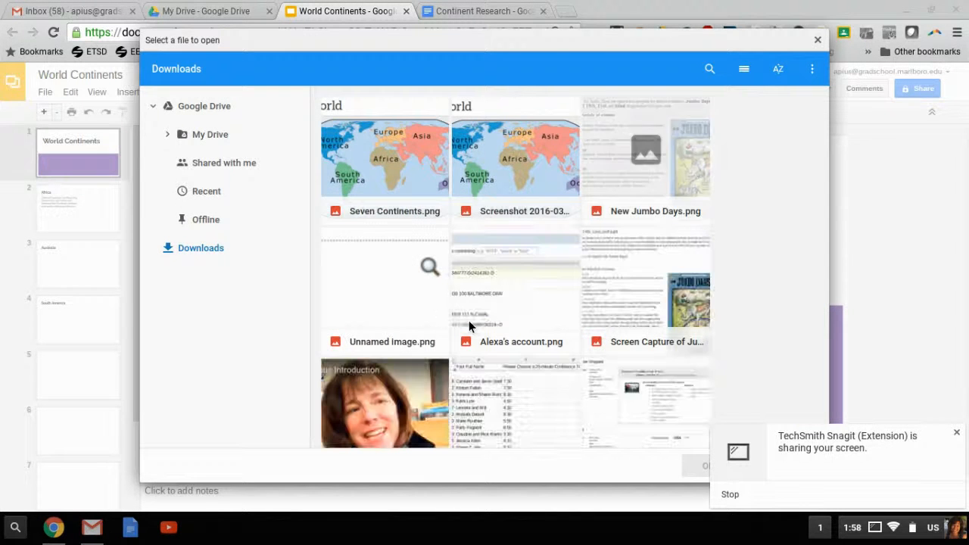
pyautogui.click(384, 180)
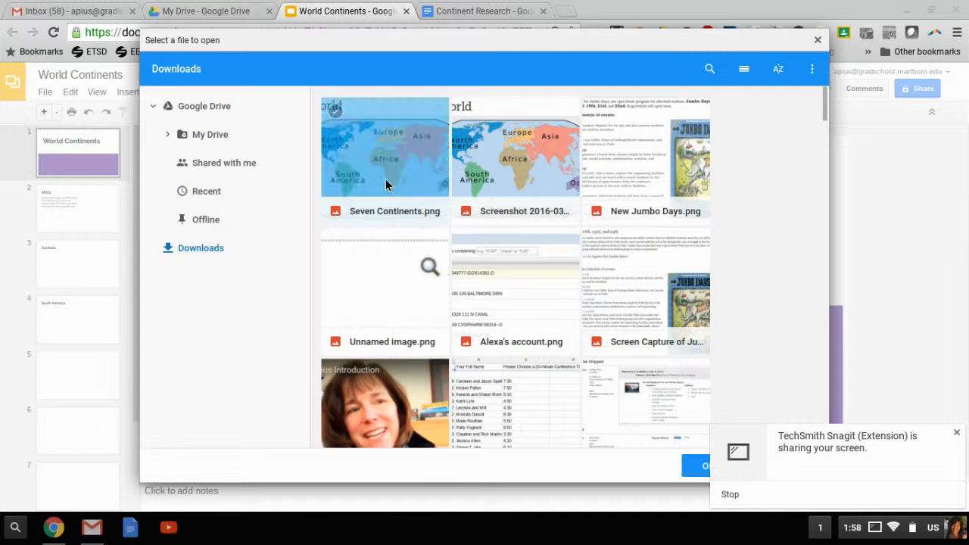
pyautogui.click(704, 466)
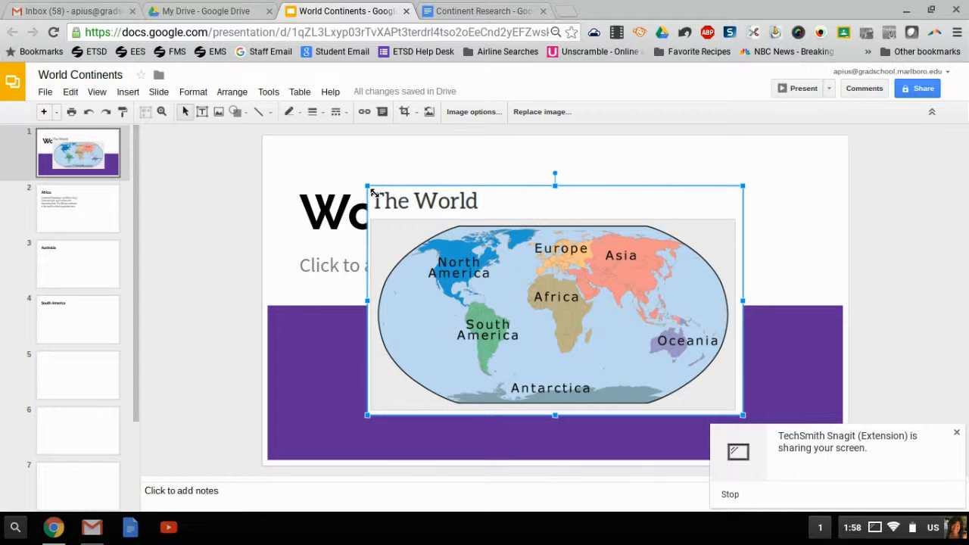
# Step: Shrink the world map image and place it at the lower right of the title slide
pyautogui.moveTo(372, 193); pyautogui.dragTo(484, 292)
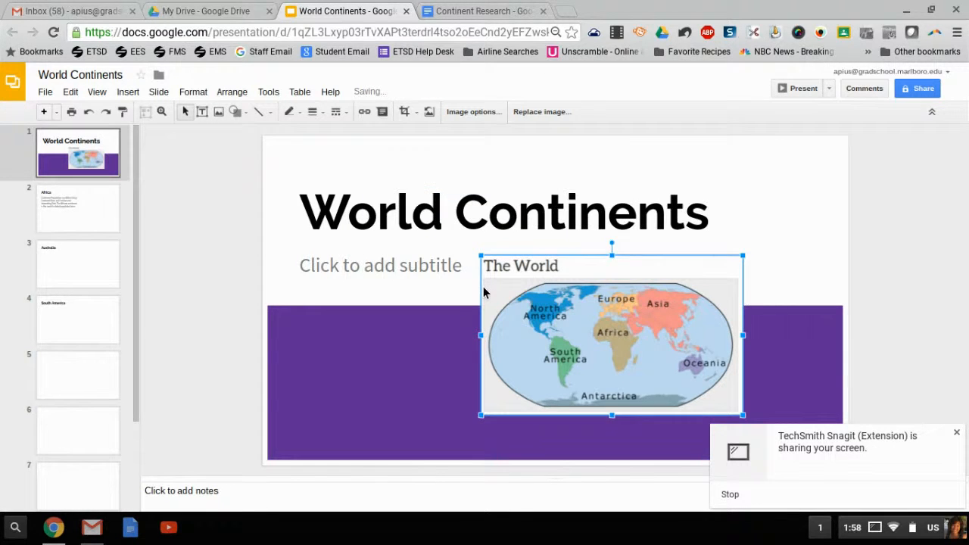
pyautogui.moveTo(504, 300); pyautogui.dragTo(549, 309)
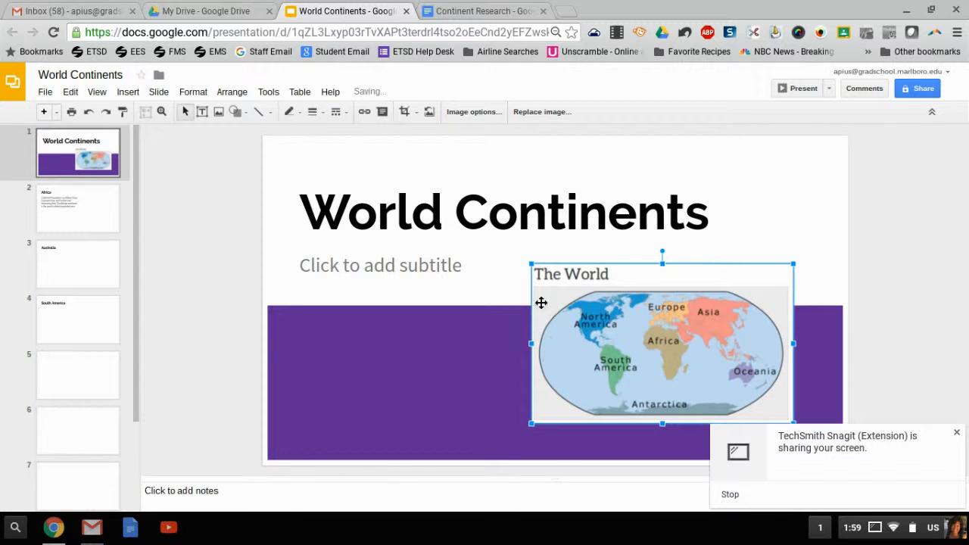
pyautogui.click(498, 343)
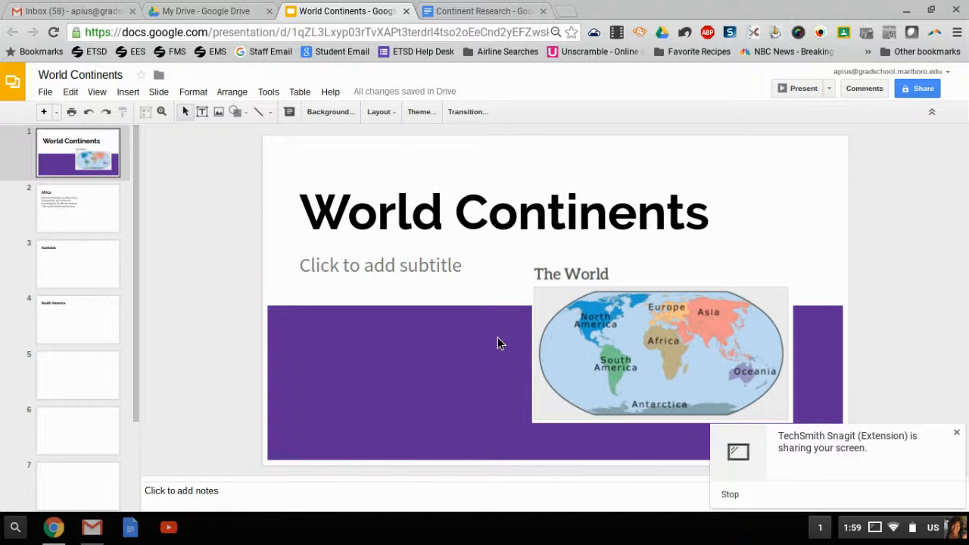
# Step: Open the Research tool on the Africa slide and search images for africa
pyautogui.click(85, 223)
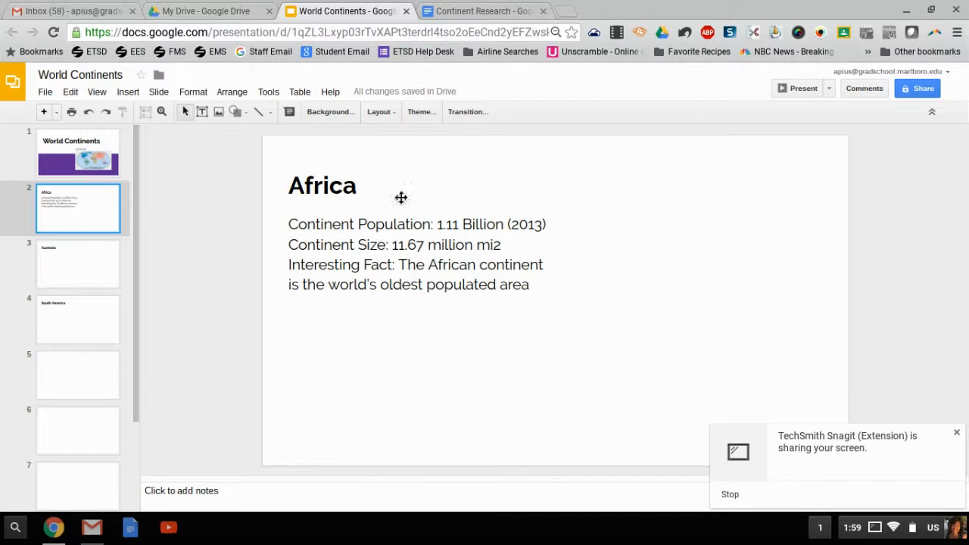
pyautogui.click(271, 96)
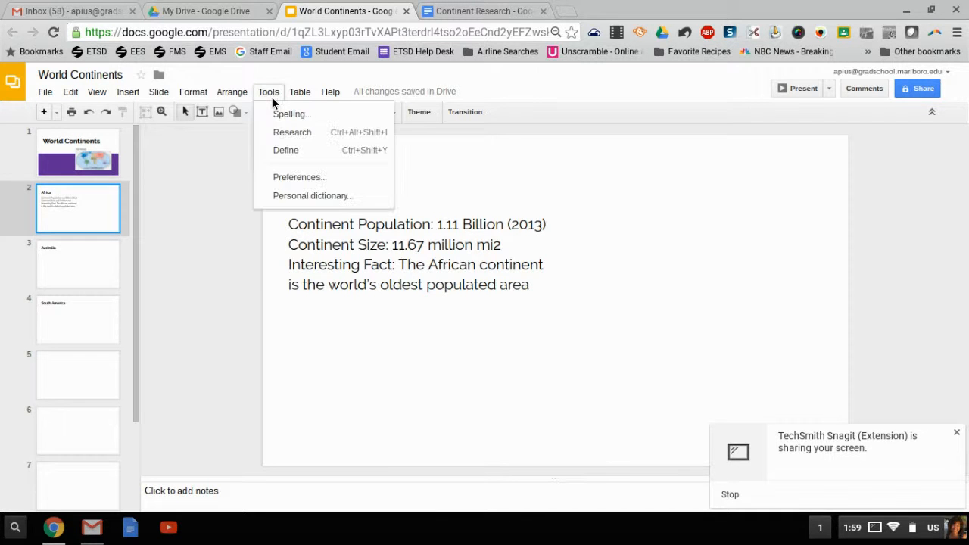
pyautogui.click(285, 137)
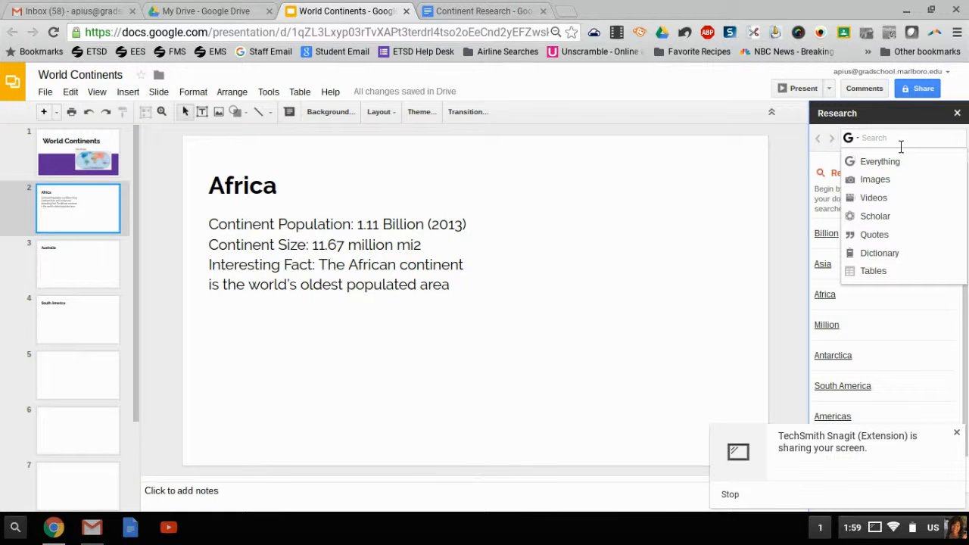
pyautogui.click(879, 182)
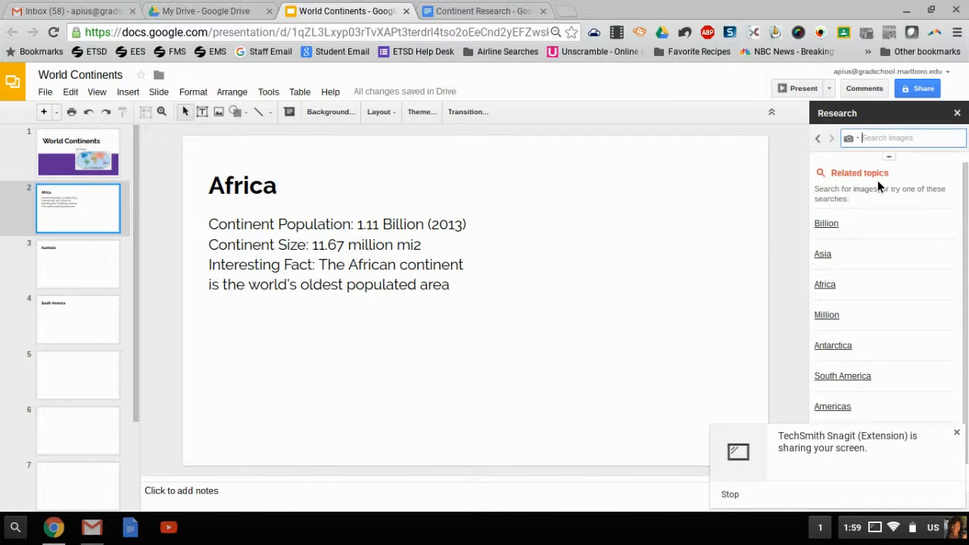
pyautogui.write('africa c')
pyautogui.press('BackSpace')
pyautogui.press('Return')
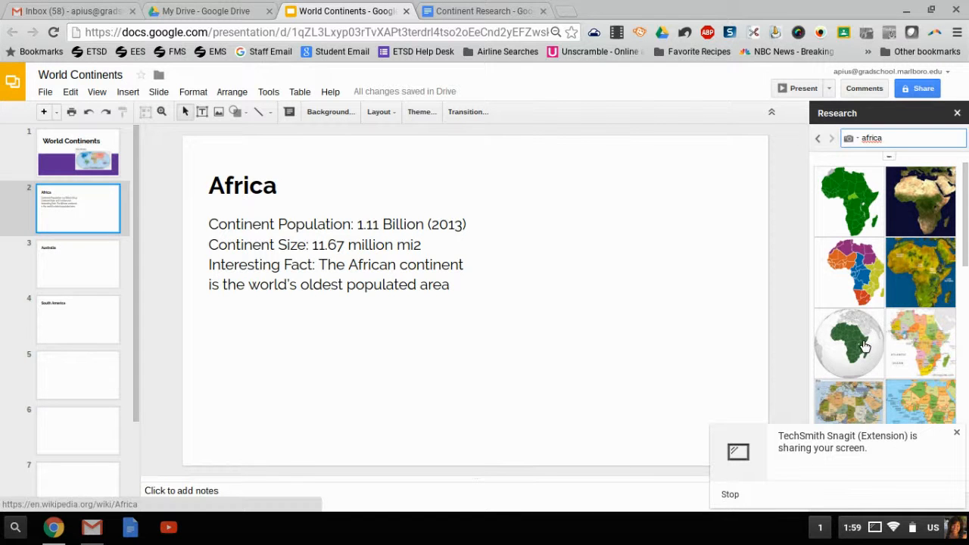
# Step: Add the green Africa globe image to the slide and position it right of the text
pyautogui.moveTo(866, 346)
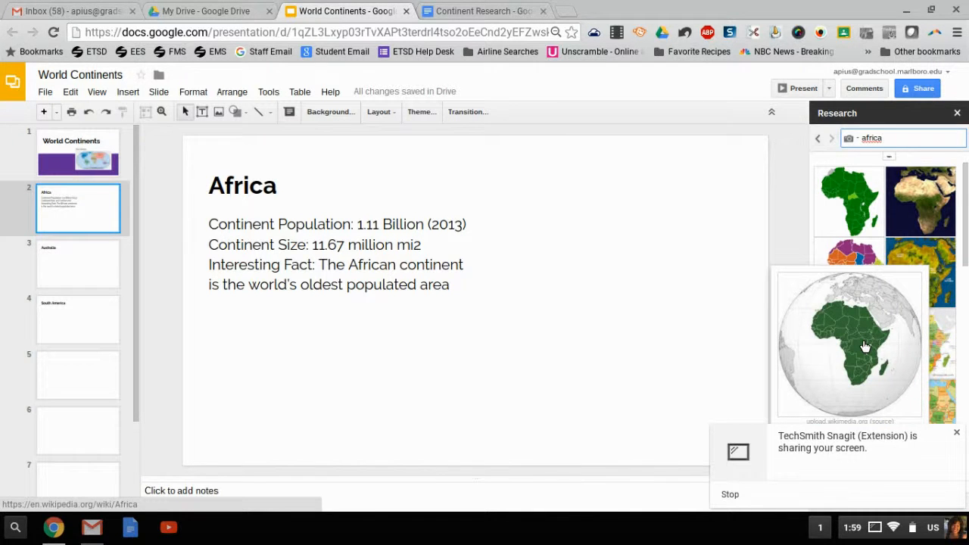
pyautogui.moveTo(865, 347); pyautogui.dragTo(620, 275)
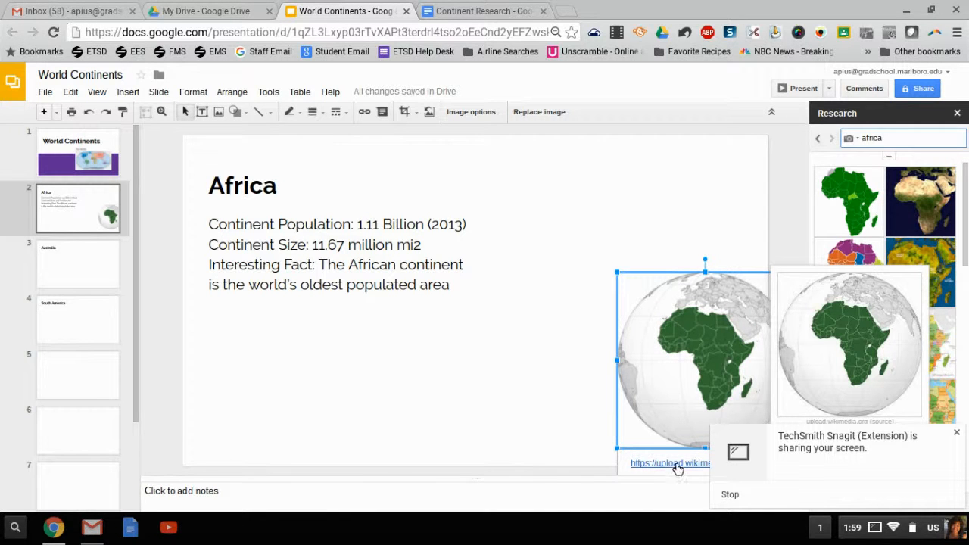
pyautogui.moveTo(665, 374); pyautogui.dragTo(583, 313)
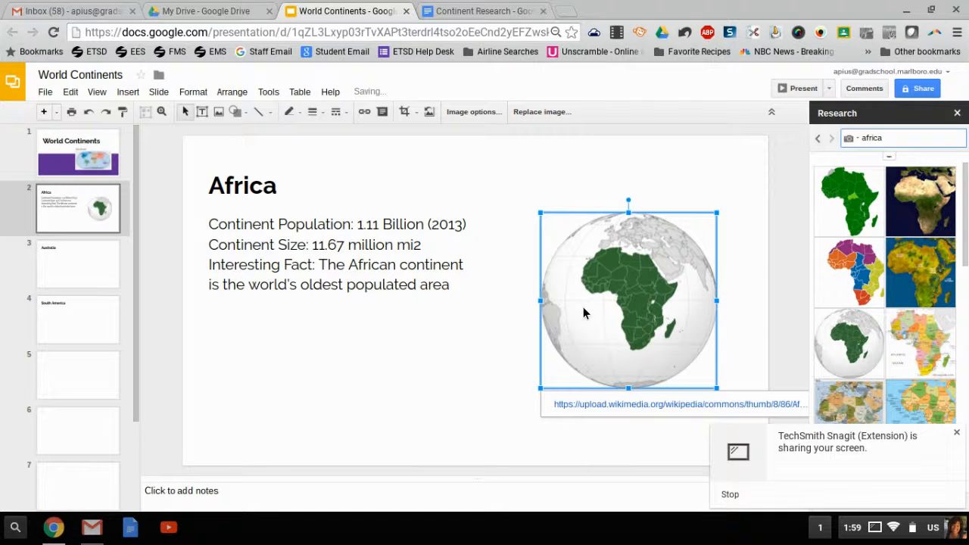